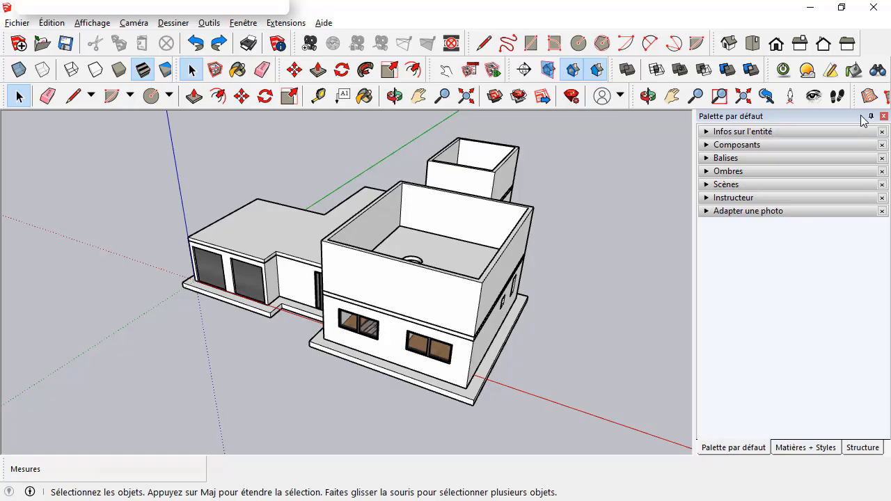
- Float the Bac à sable tool set over the model and draw a green-axis line from the slab's front corner, continued 2 m along the red axis
{"action": "left_click_drag", "start_coordinate": [861, 96], "coordinate": [522, 161]}
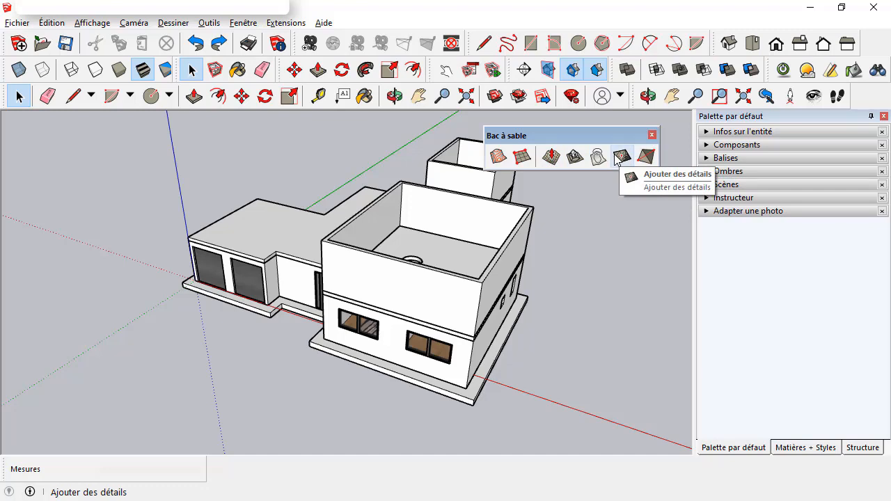
{"action": "left_click", "coordinate": [74, 98]}
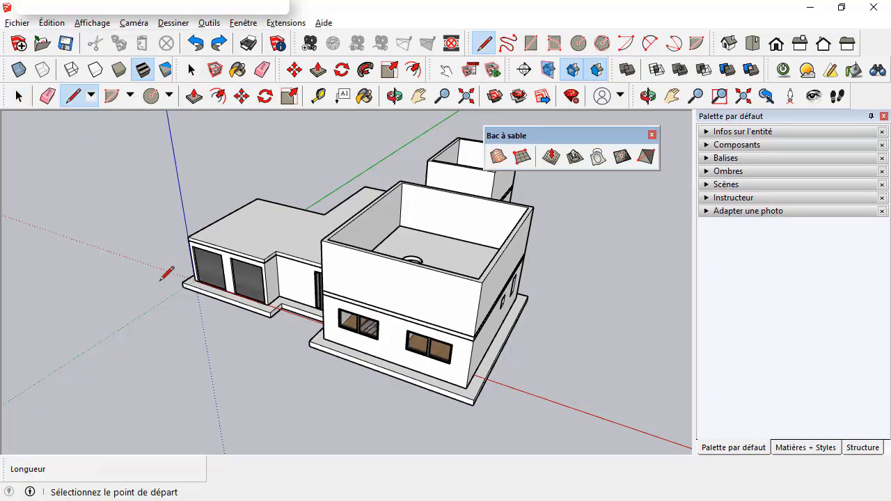
{"action": "scroll", "coordinate": [161, 280], "scroll_direction": "up", "scroll_amount": 5}
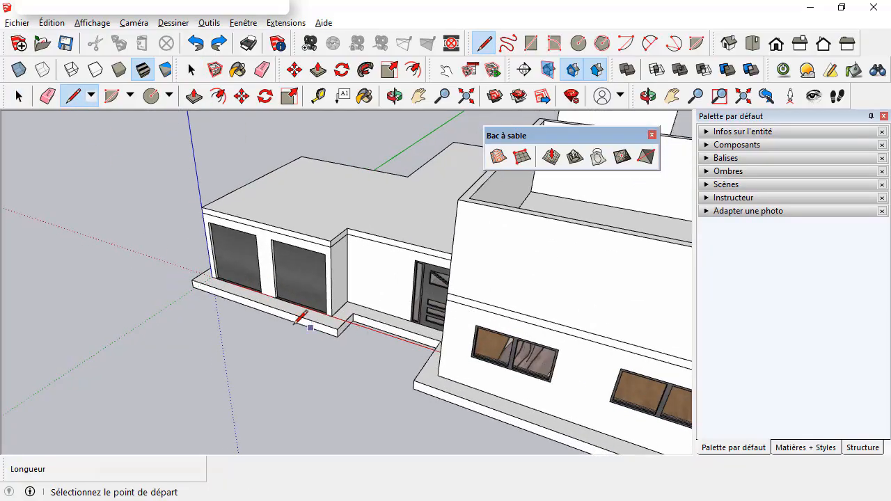
{"action": "left_click", "coordinate": [194, 285]}
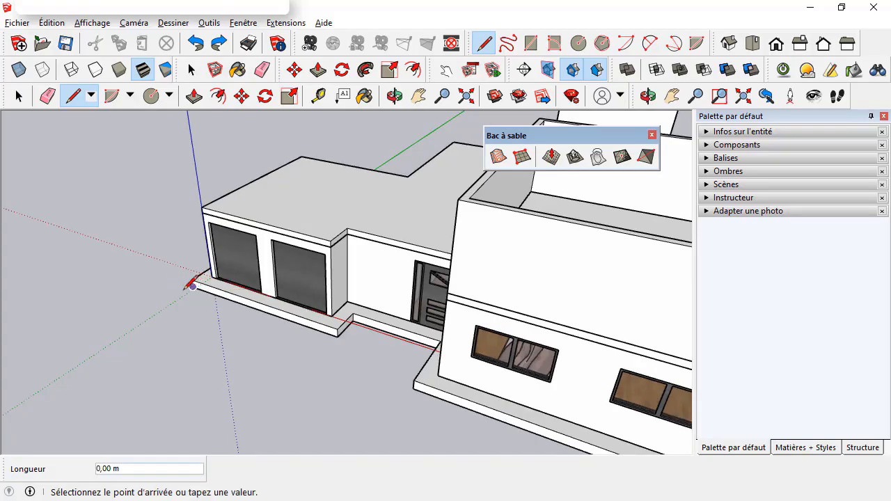
{"action": "left_click", "coordinate": [151, 314]}
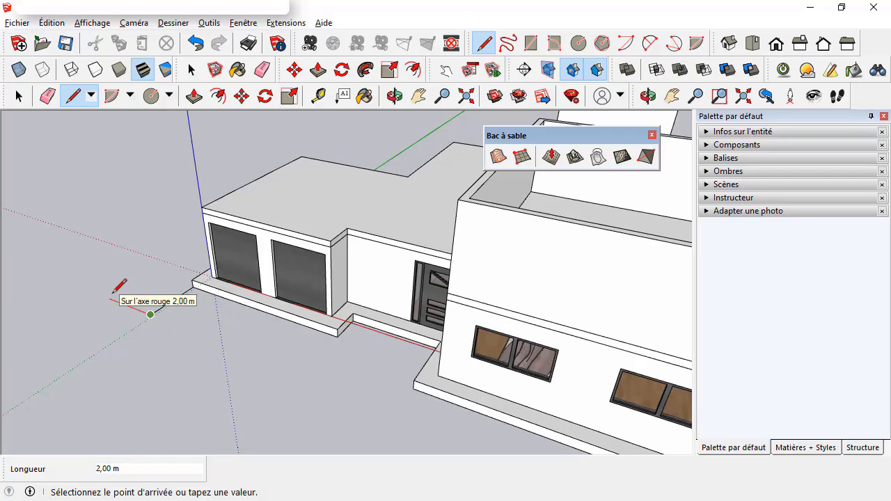
{"action": "left_click", "coordinate": [109, 299]}
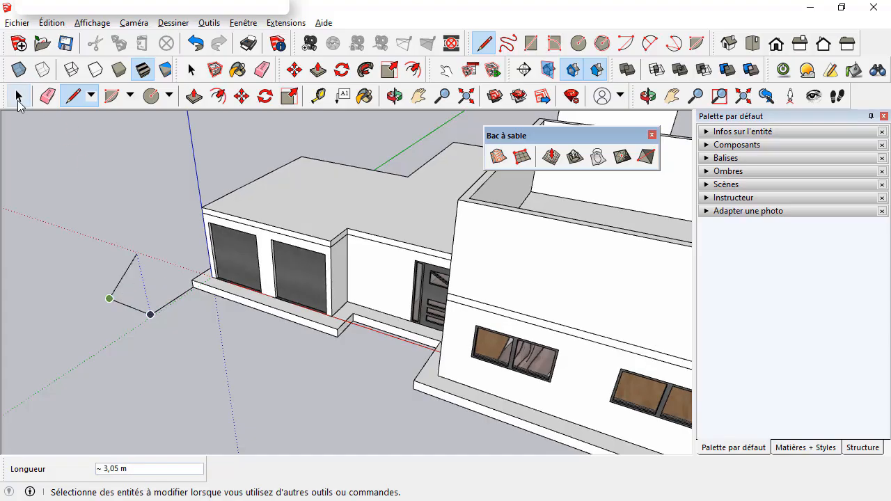
- Delete the helper line running along the green axis from the slab corner
{"action": "left_click", "coordinate": [18, 99]}
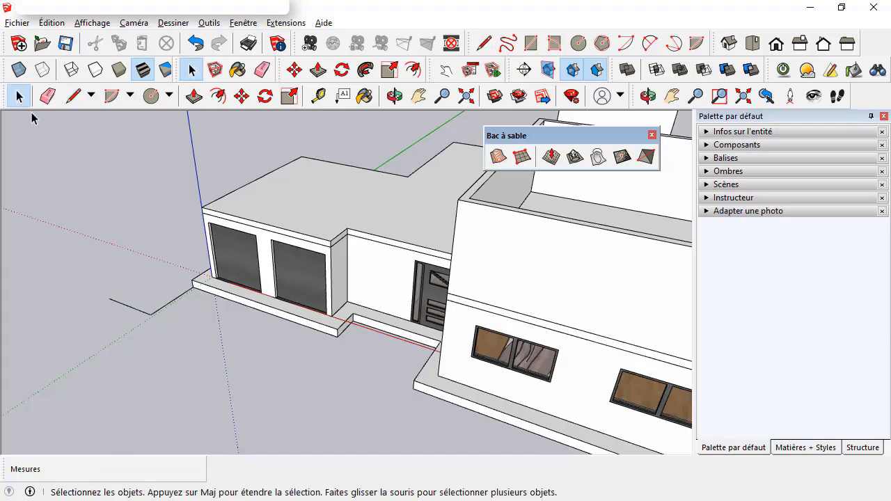
{"action": "left_click", "coordinate": [163, 307]}
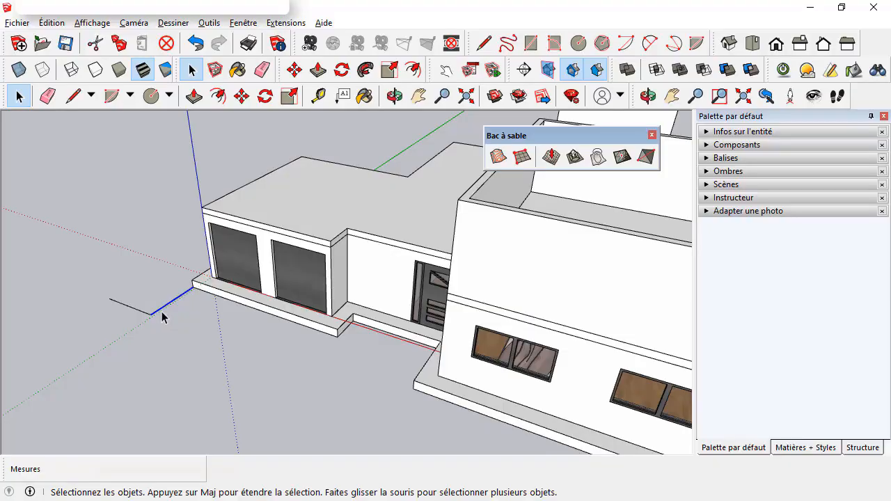
{"action": "key", "text": "Delete"}
- Create a from-scratch sandbox grid with 3 m spacing from the helper line's free end, 25 m along the green axis and wide enough to underlie the house
{"action": "scroll", "coordinate": [220, 319], "scroll_direction": "down", "scroll_amount": 2}
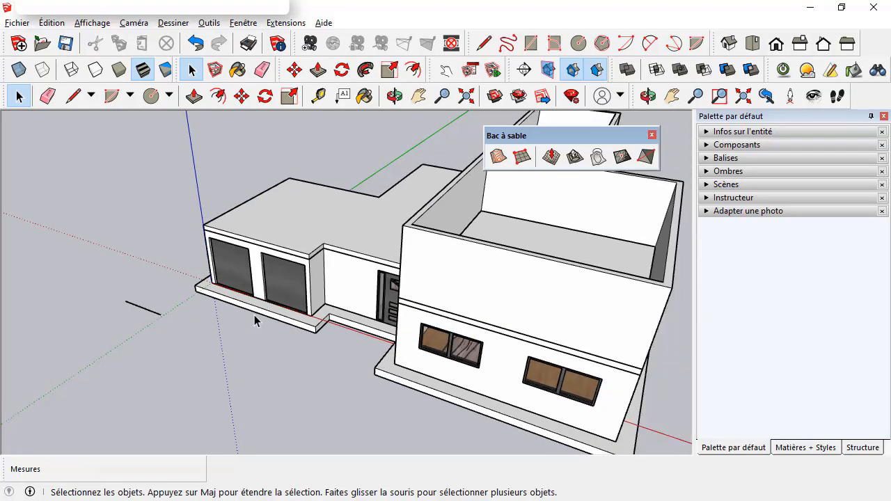
{"action": "scroll", "coordinate": [255, 321], "scroll_direction": "down", "scroll_amount": 3}
{"action": "middle_click_drag", "start_coordinate": [255, 321], "coordinate": [245, 317]}
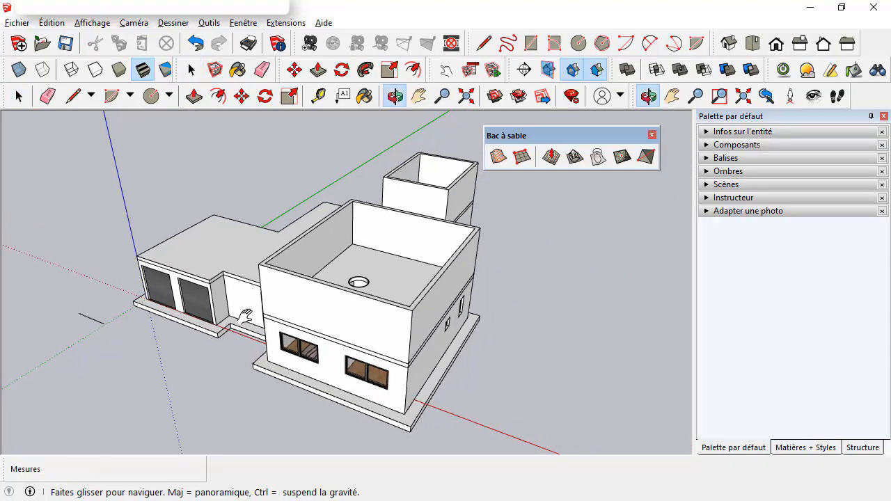
{"action": "left_click", "coordinate": [523, 159]}
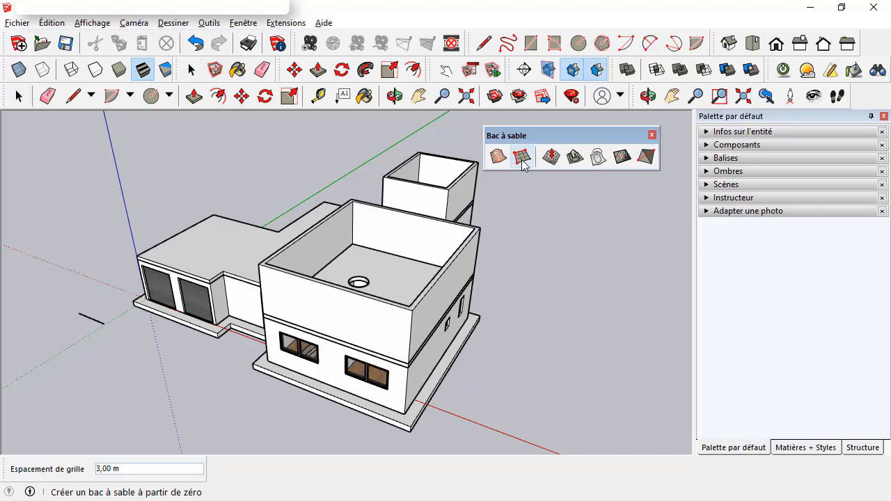
{"action": "left_click", "coordinate": [80, 313]}
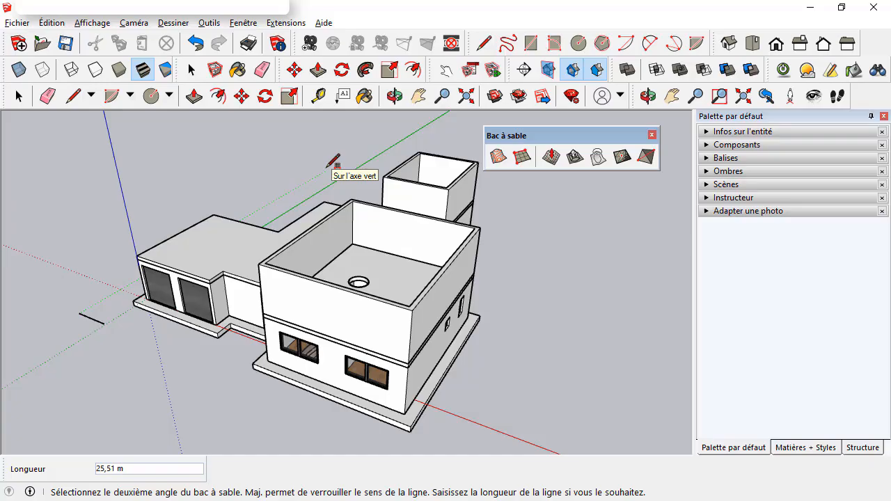
{"action": "type", "text": "25"}
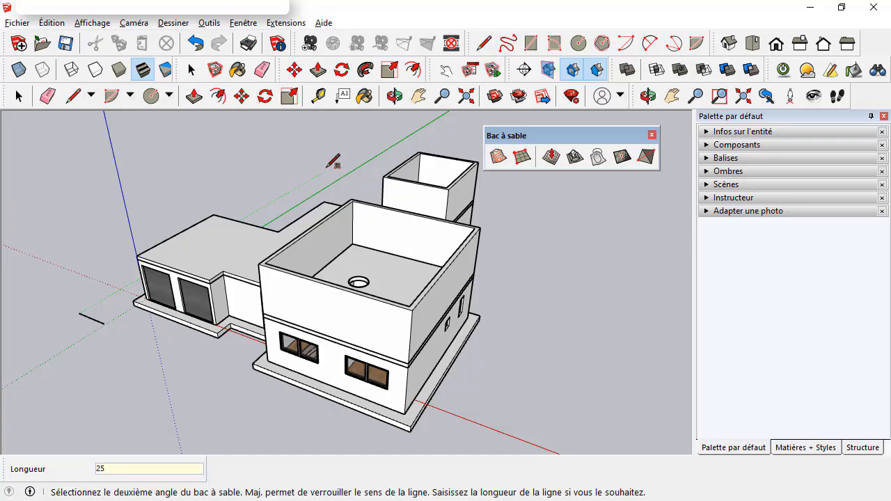
{"action": "key", "text": "Return"}
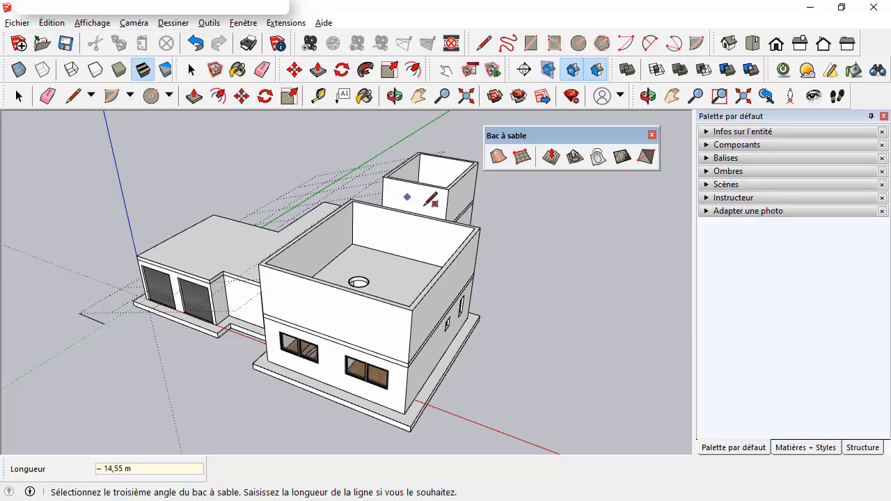
{"action": "left_click", "coordinate": [575, 273]}
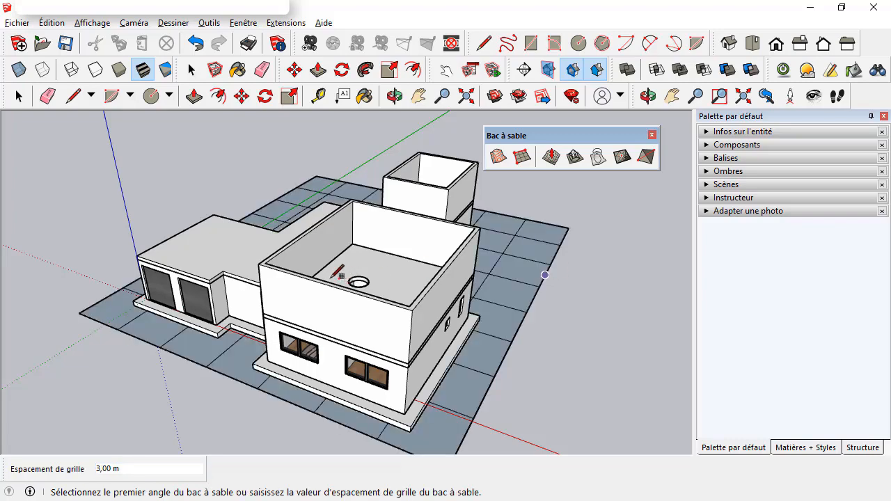
- Open the sandbox grid group around the house for editing
{"action": "middle_click_drag", "start_coordinate": [322, 260], "coordinate": [503, 283]}
{"action": "middle_click_drag", "start_coordinate": [358, 293], "coordinate": [391, 231], "text": "shift"}
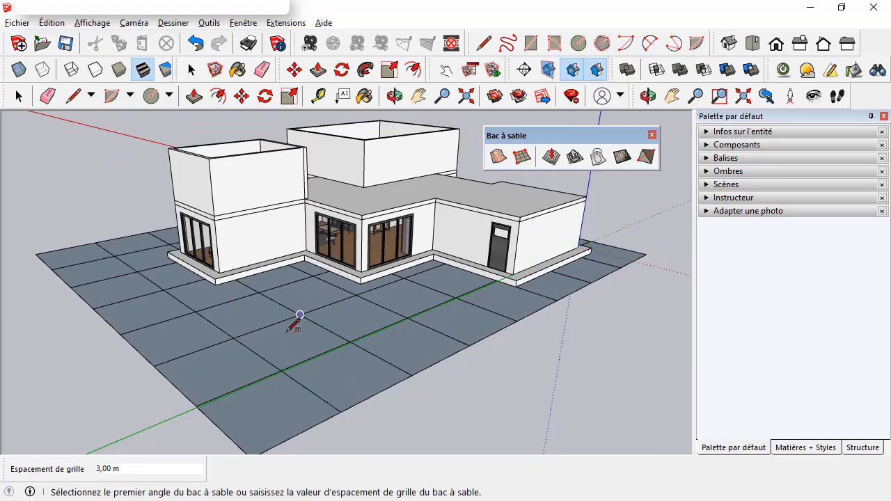
{"action": "left_click", "coordinate": [551, 158]}
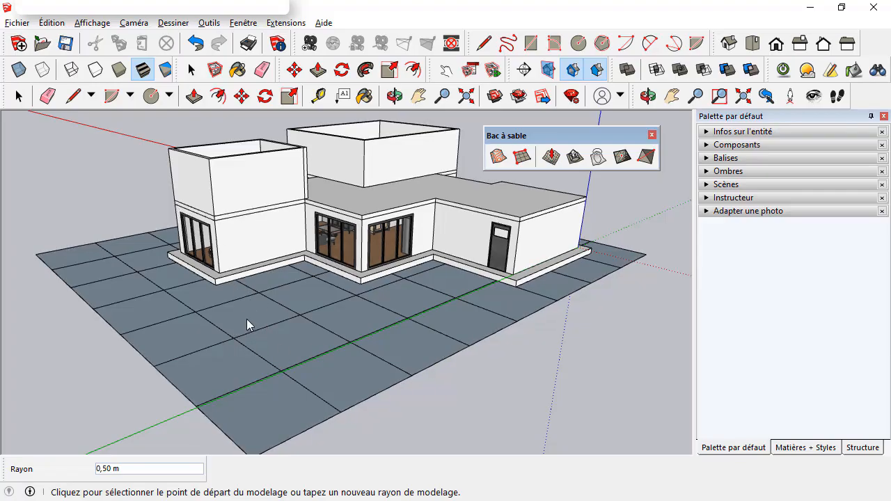
{"action": "left_click", "coordinate": [19, 96]}
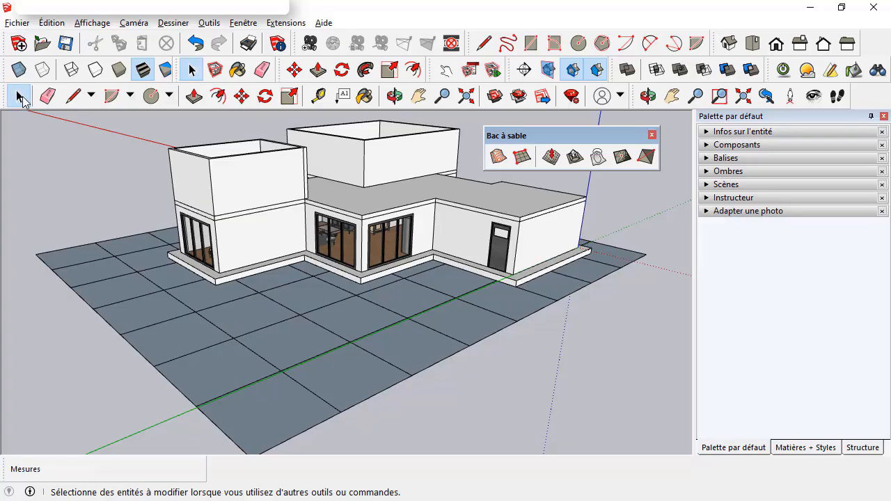
{"action": "triple_click", "coordinate": [258, 324]}
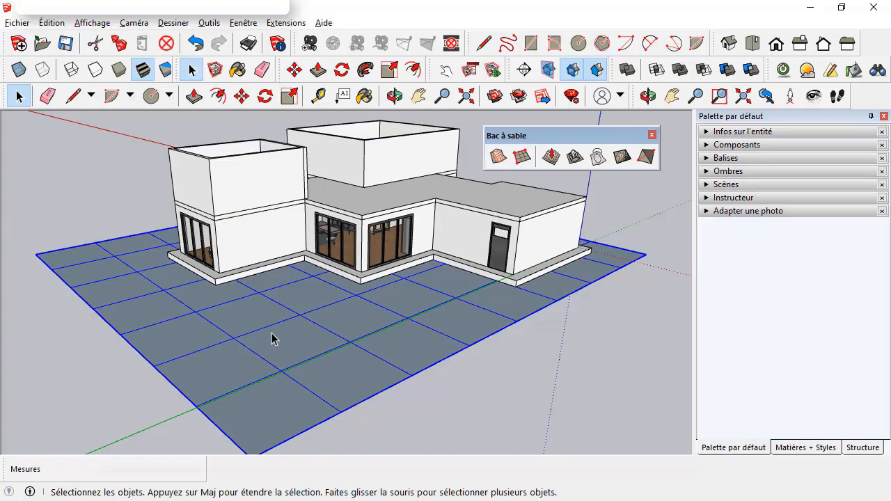
{"action": "double_click", "coordinate": [273, 338]}
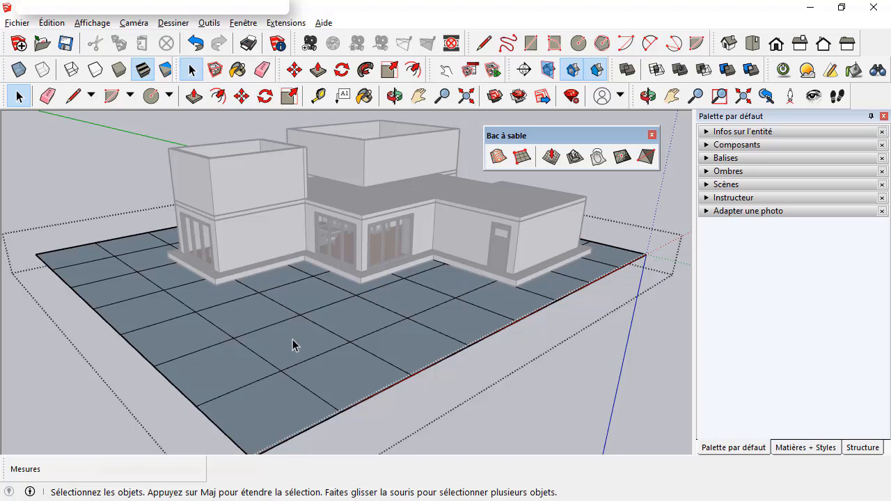
- Try to raise the terrain behind the house with the Smoove tool using a 10 m radius
{"action": "left_click", "coordinate": [552, 157]}
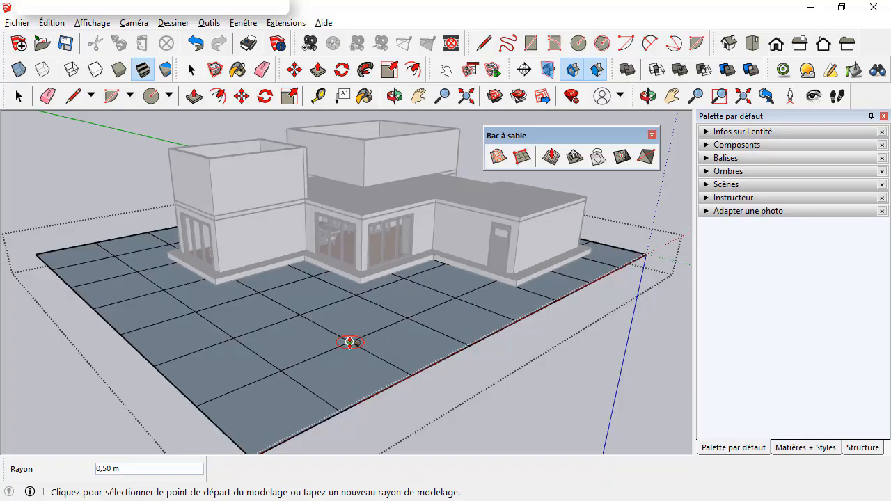
{"action": "left_click", "coordinate": [291, 340]}
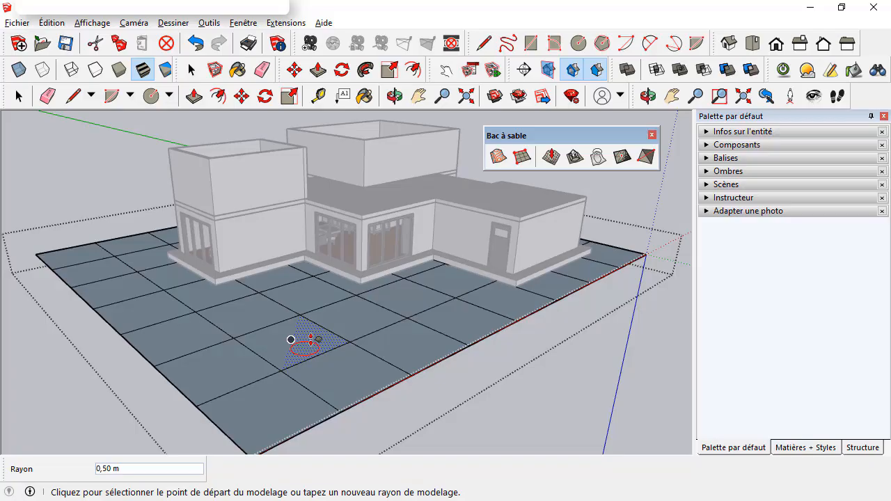
{"action": "scroll", "coordinate": [291, 340], "scroll_direction": "up", "scroll_amount": 4}
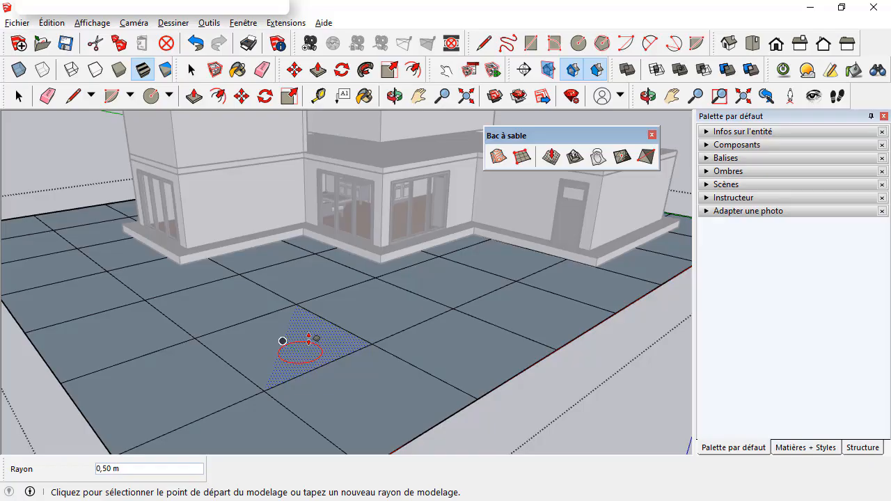
{"action": "type", "text": "10"}
{"action": "key", "text": "Return"}
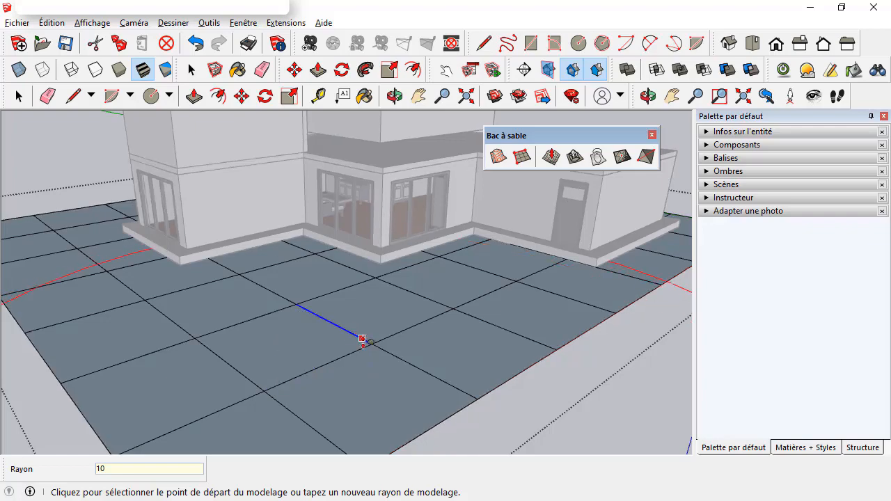
{"action": "scroll", "coordinate": [363, 340], "scroll_direction": "down", "scroll_amount": 5}
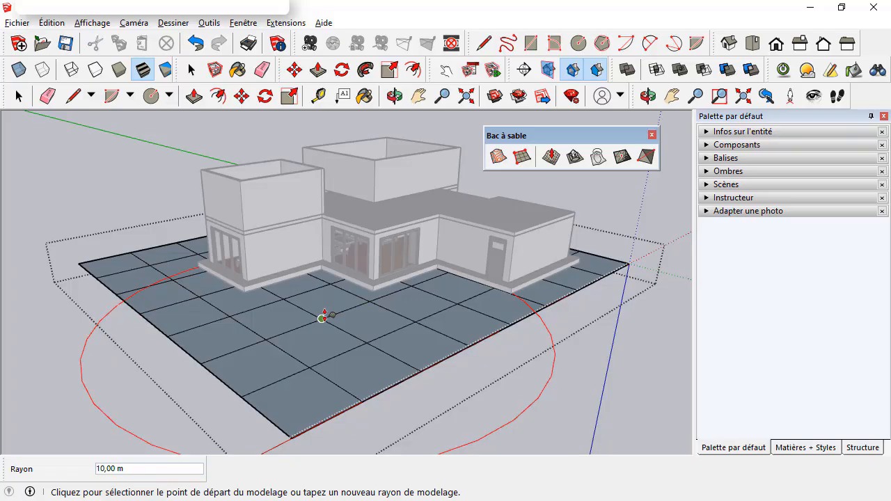
{"action": "left_click", "coordinate": [310, 367]}
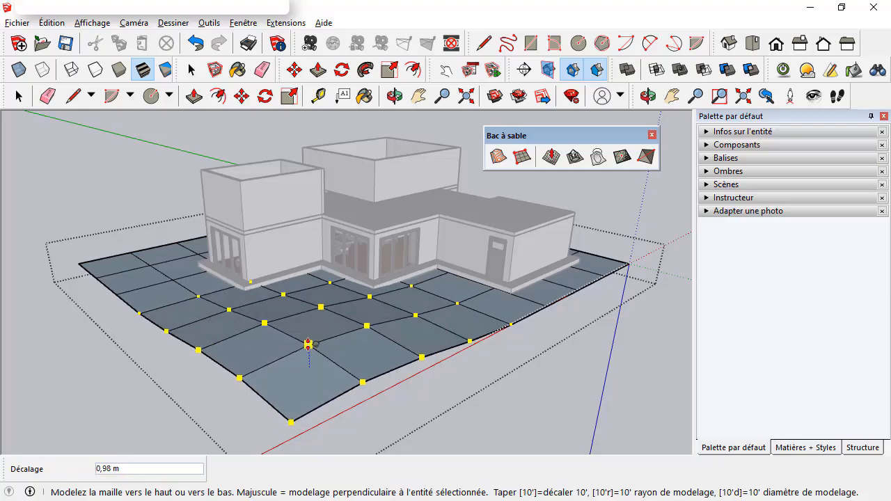
{"action": "left_click", "coordinate": [187, 291]}
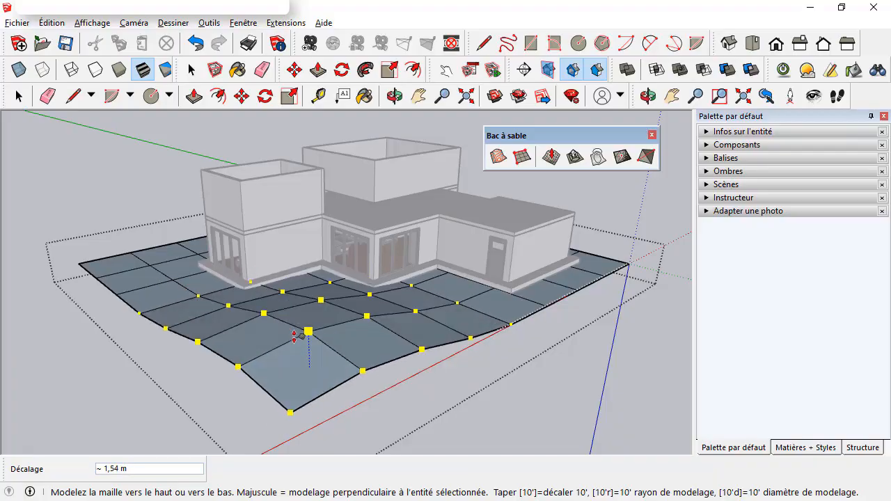
{"action": "left_click", "coordinate": [295, 337]}
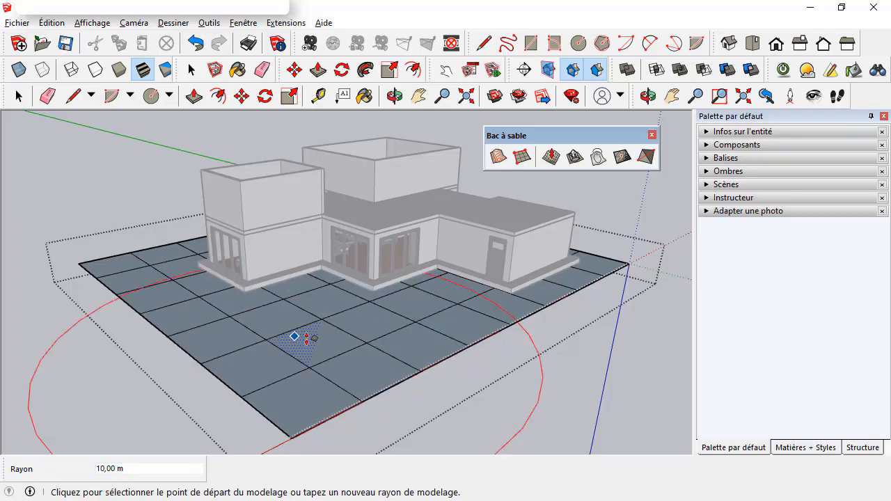
- Set the Smoove radius to 1 m and try to pull a single grid vertex upward
{"action": "scroll", "coordinate": [306, 338], "scroll_direction": "up", "scroll_amount": 5}
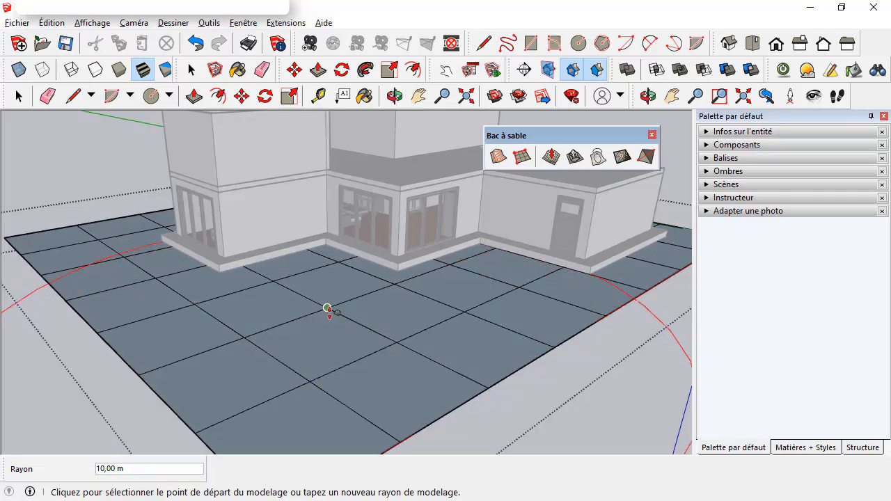
{"action": "type", "text": "1"}
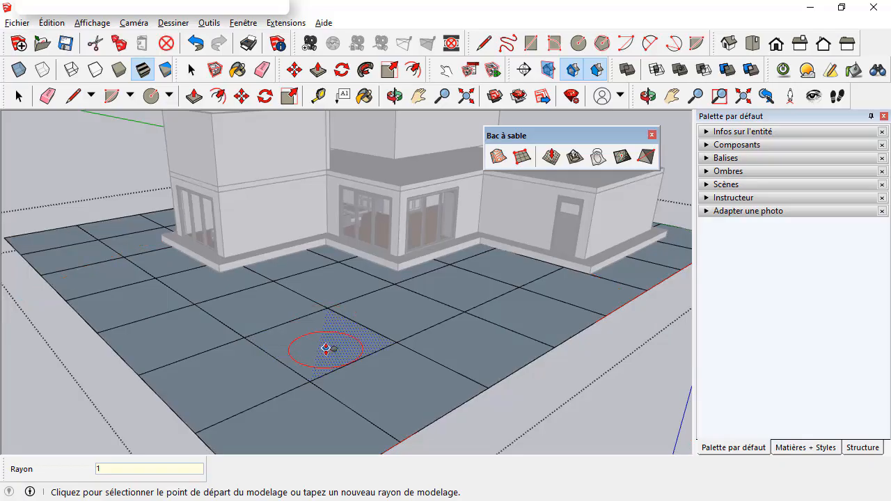
{"action": "left_click", "coordinate": [395, 341]}
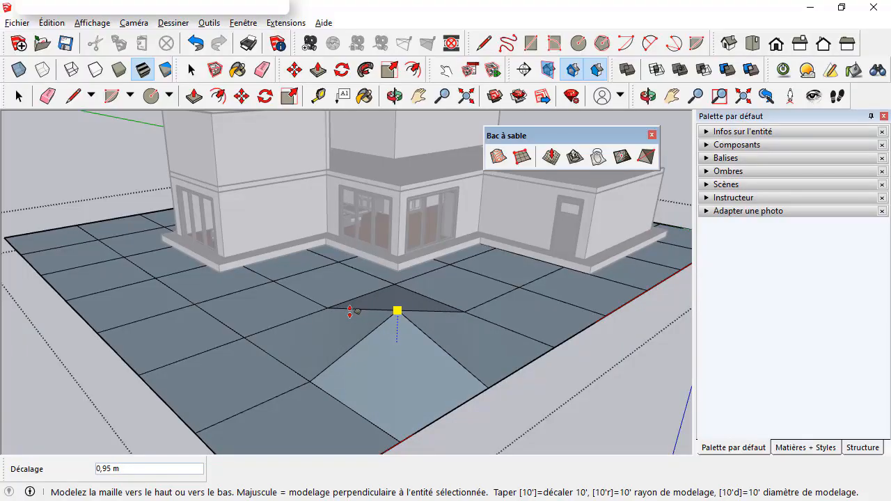
{"action": "key", "text": "Escape"}
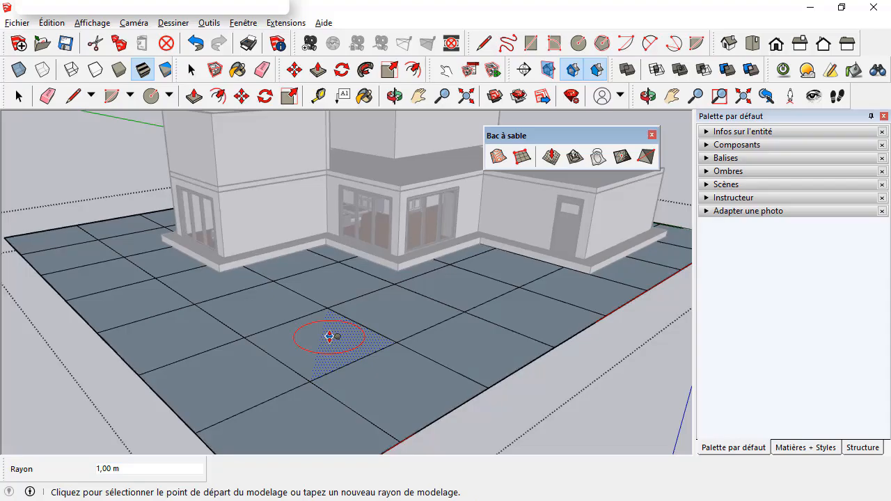
- Subdivide one grid square in front of the house with the sandbox Add Detail tool
{"action": "left_click", "coordinate": [622, 160]}
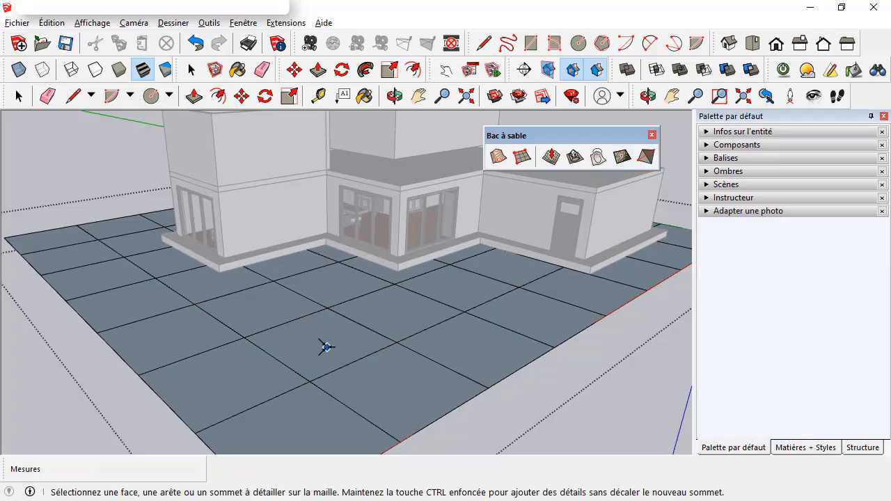
{"action": "key", "text": "space"}
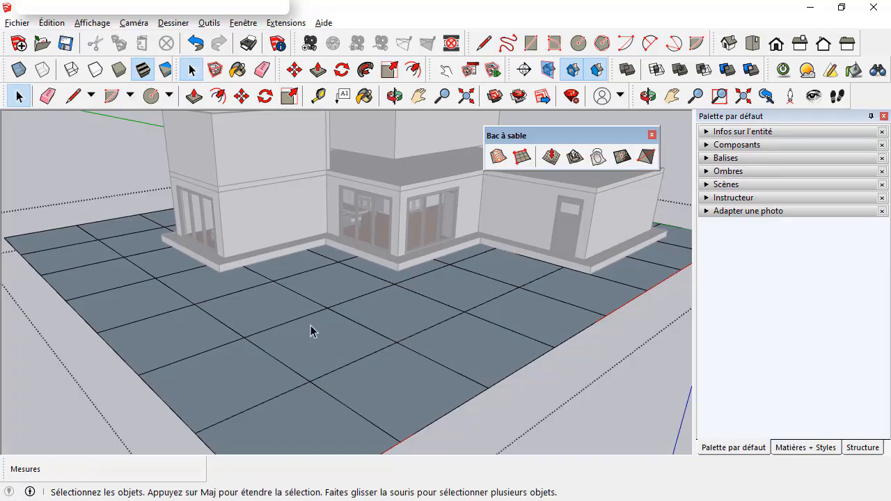
{"action": "left_click", "coordinate": [317, 345]}
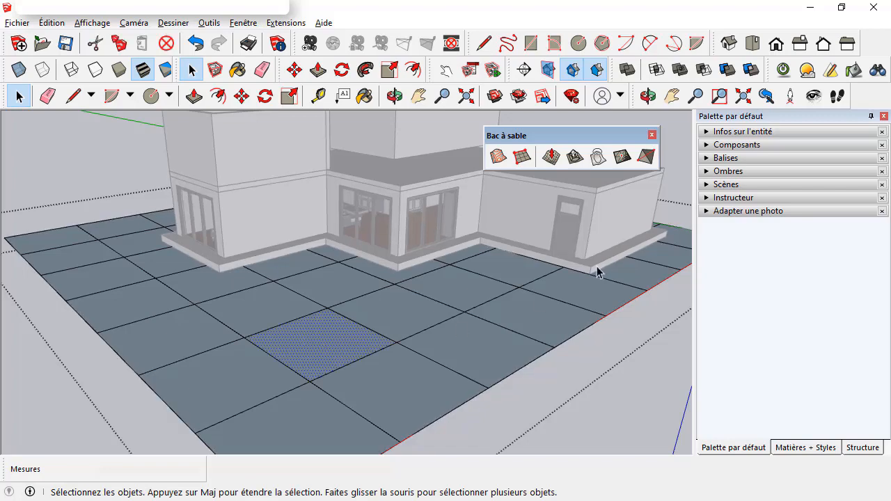
{"action": "left_click", "coordinate": [621, 163]}
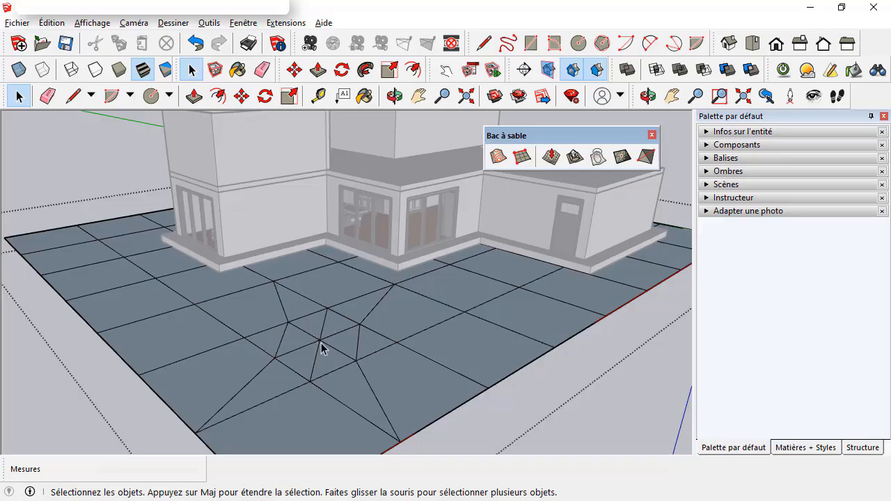
- Add detail to one triangle of the subdivided square, then subdivide the small face at its centre again
{"action": "scroll", "coordinate": [319, 346], "scroll_direction": "up", "scroll_amount": 4}
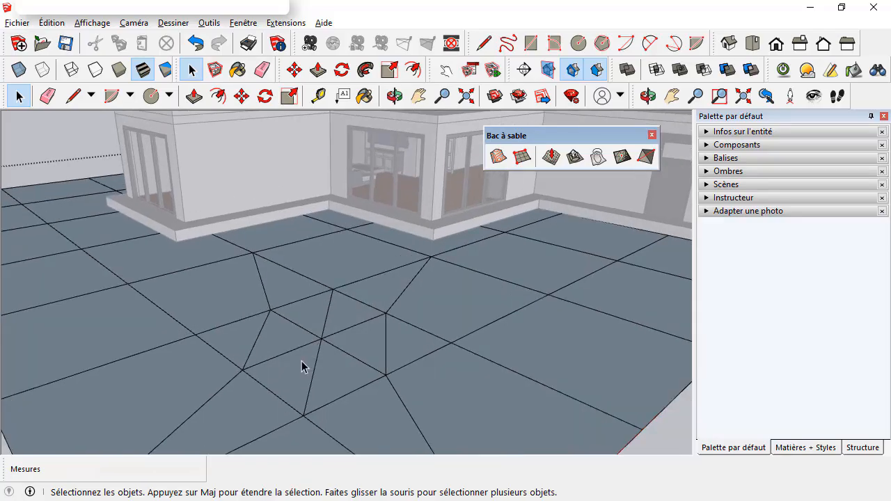
{"action": "left_click", "coordinate": [301, 367]}
{"action": "left_click", "coordinate": [622, 157]}
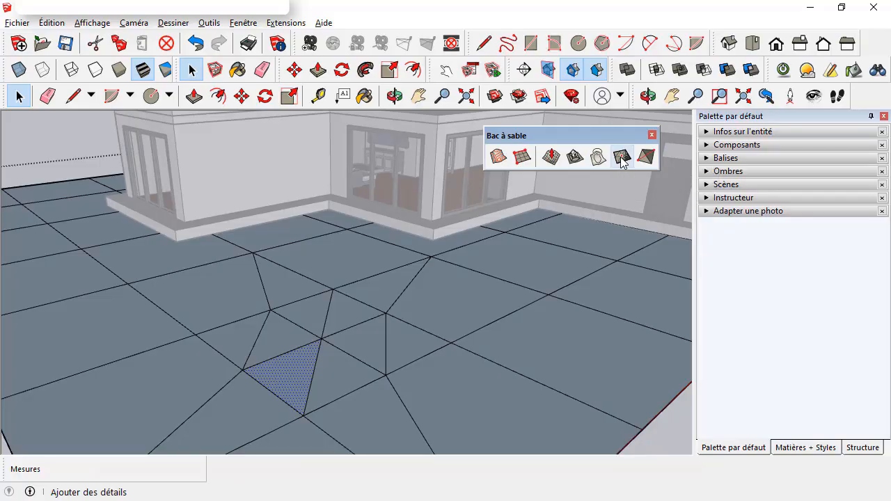
{"action": "left_click", "coordinate": [298, 374]}
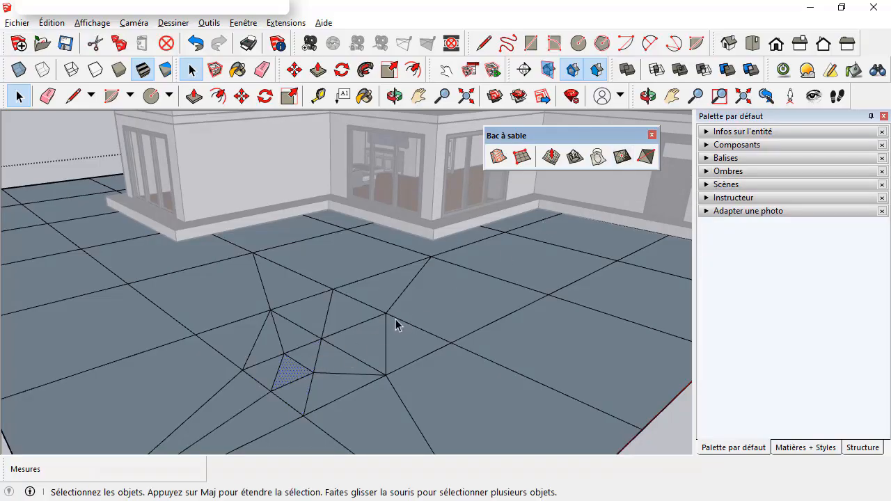
{"action": "left_click", "coordinate": [631, 161]}
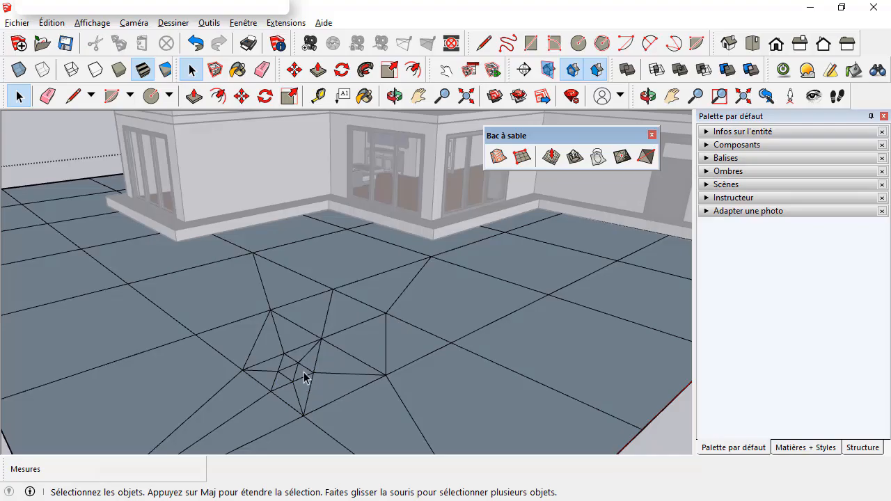
- Try to raise the central vertex of the subdivided square by about 0.46 m using Smoove with a 2 m radius
{"action": "scroll", "coordinate": [302, 372], "scroll_direction": "up", "scroll_amount": 2}
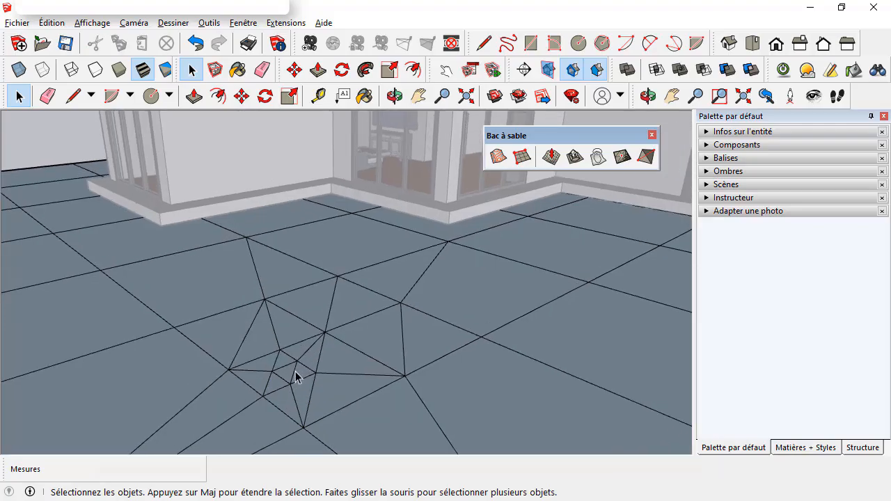
{"action": "scroll", "coordinate": [304, 363], "scroll_direction": "down", "scroll_amount": 1}
{"action": "scroll", "coordinate": [327, 352], "scroll_direction": "down", "scroll_amount": 1}
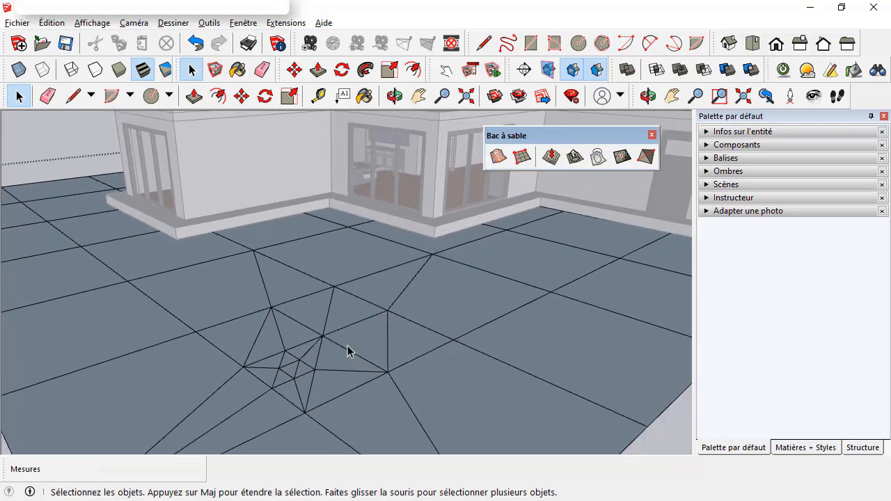
{"action": "middle_click_drag", "start_coordinate": [346, 337], "coordinate": [362, 300]}
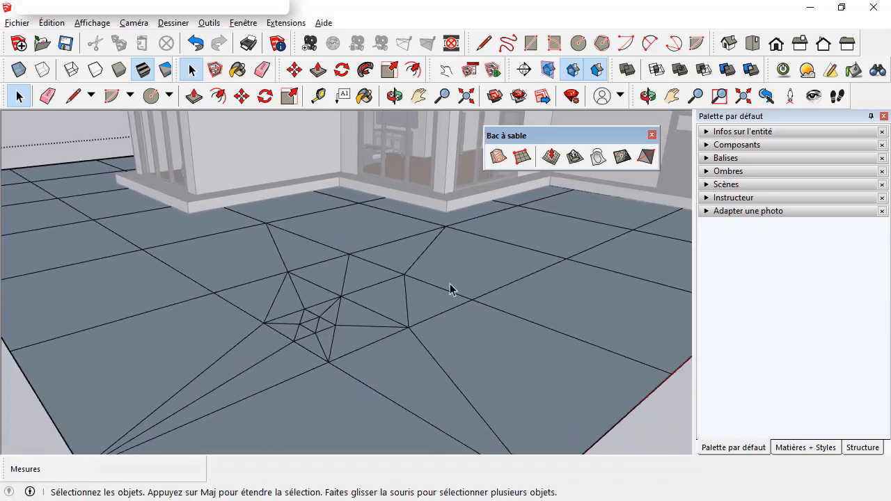
{"action": "left_click", "coordinate": [553, 158]}
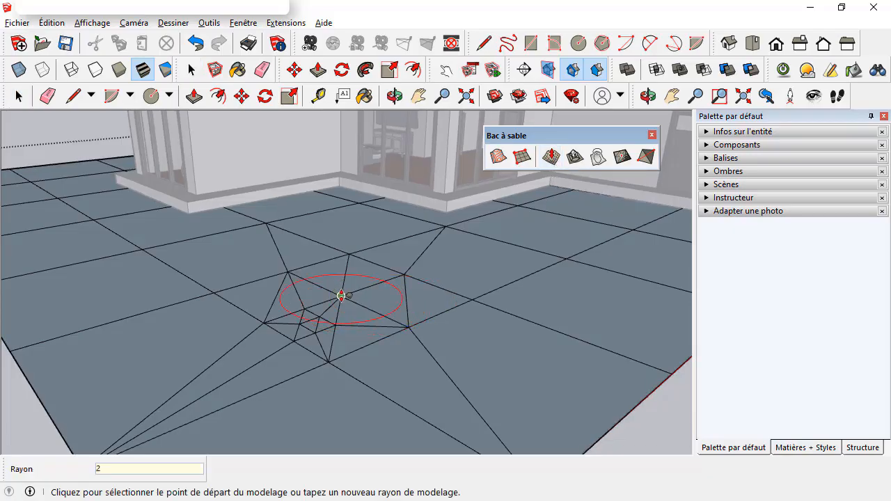
{"action": "left_click", "coordinate": [341, 296]}
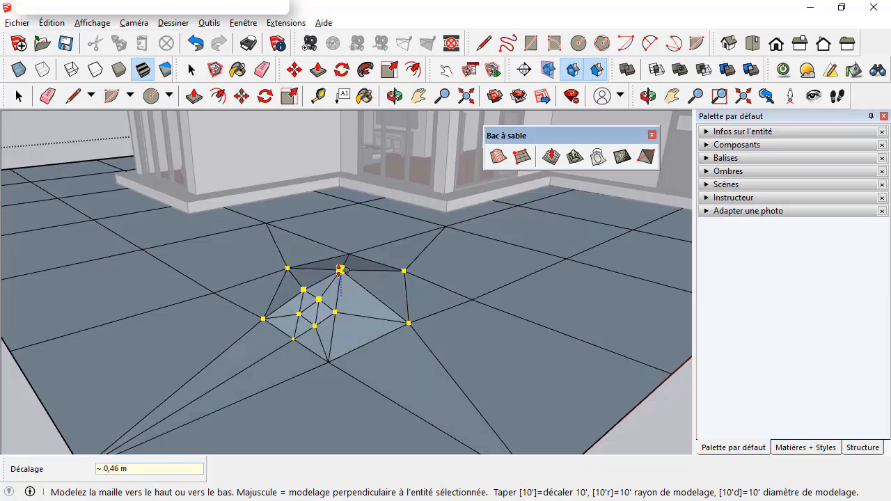
{"action": "left_click", "coordinate": [340, 269]}
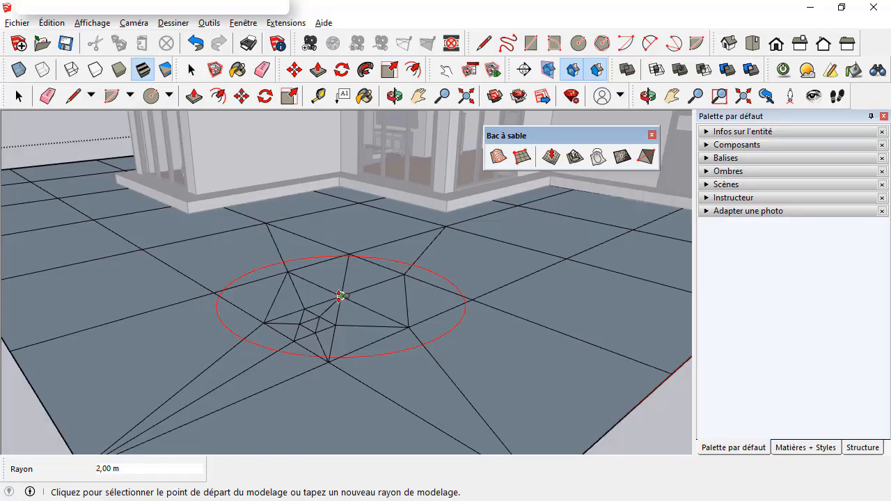
- Set the Smoove radius to 3 m and raise the terrain around the subdivided square's central vertex by about 0.80 m
{"action": "type", "text": "3"}
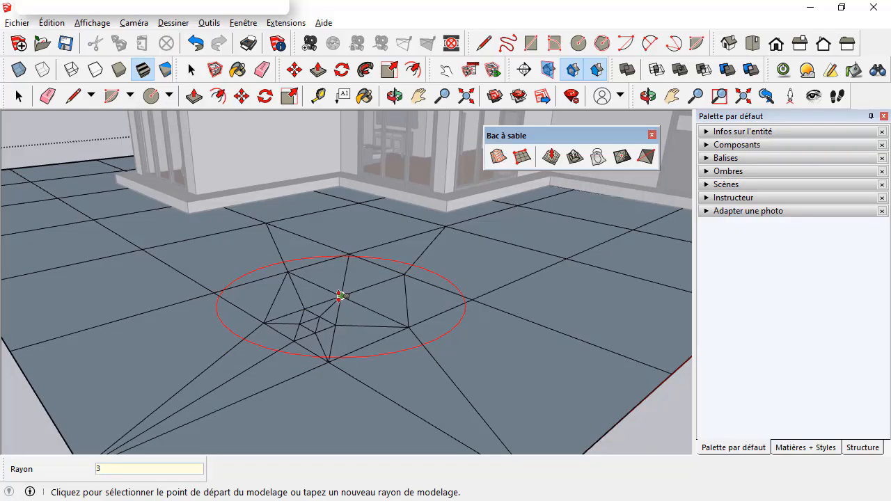
{"action": "key", "text": "Return"}
{"action": "left_click", "coordinate": [341, 296]}
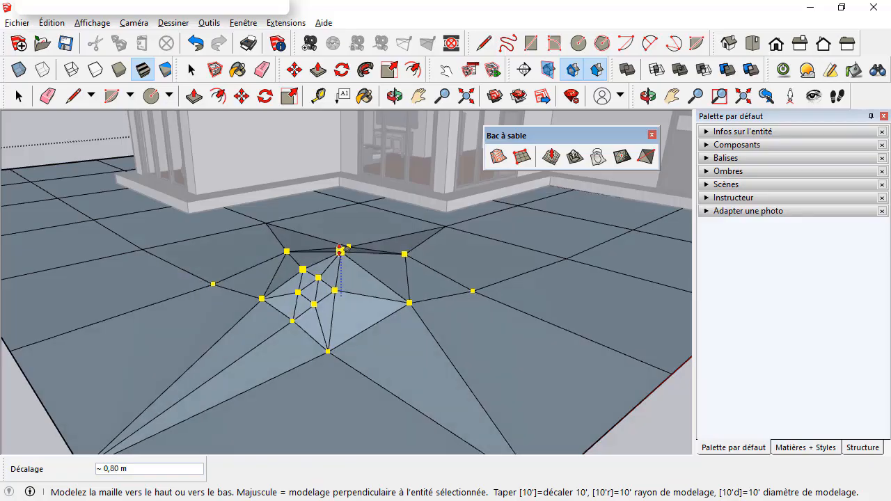
{"action": "left_click", "coordinate": [340, 249]}
- Subdivide a triangular face on the mound's slope with Add Detail, then refine one of the resulting inner faces again
{"action": "mouse_move", "coordinate": [378, 308]}
{"action": "middle_mouse_down"}
{"action": "mouse_move", "coordinate": [328, 292]}
{"action": "mouse_move", "coordinate": [400, 310]}
{"action": "mouse_move", "coordinate": [394, 294]}
{"action": "middle_mouse_up"}
{"action": "scroll", "coordinate": [379, 278], "scroll_direction": "up", "scroll_amount": 3}
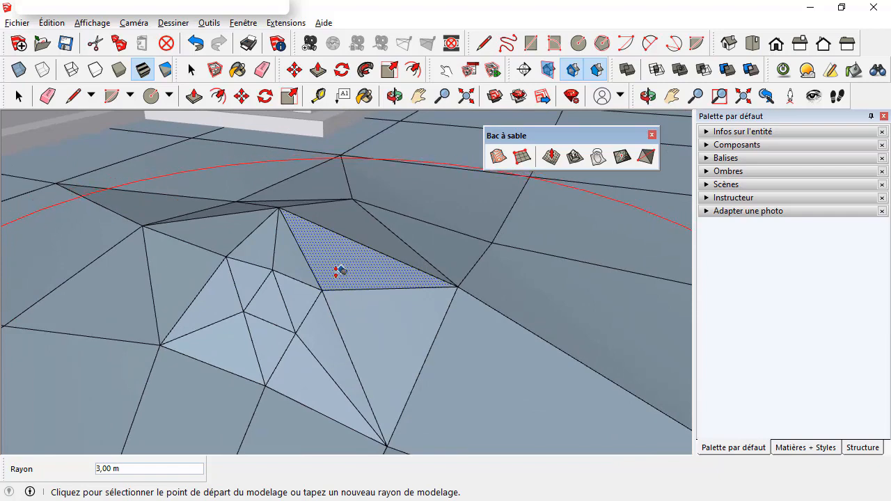
{"action": "key", "text": "space"}
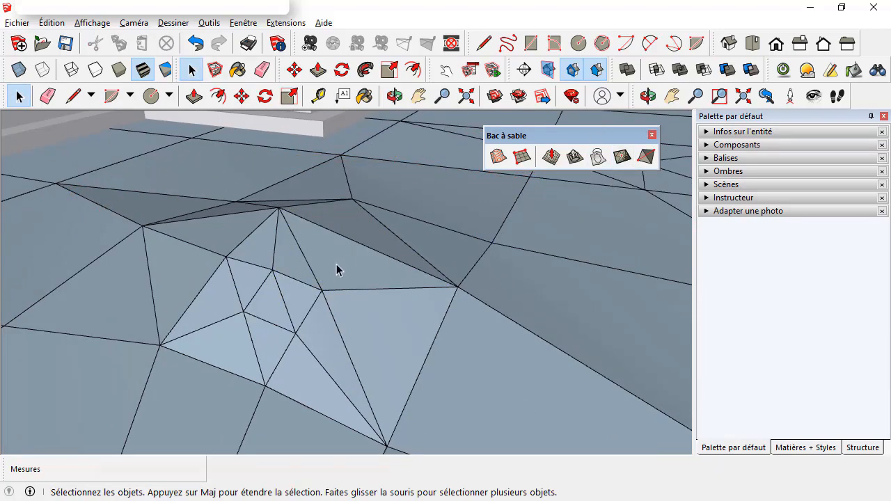
{"action": "left_click", "coordinate": [360, 272]}
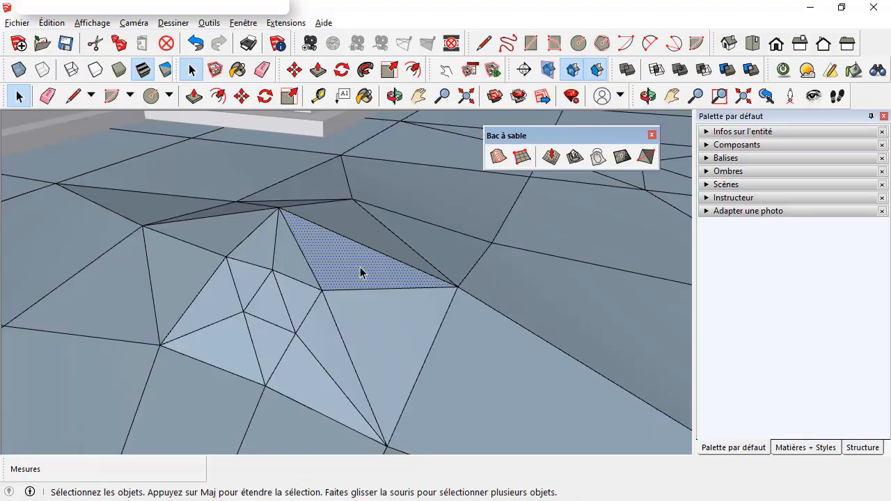
{"action": "left_click", "coordinate": [623, 156]}
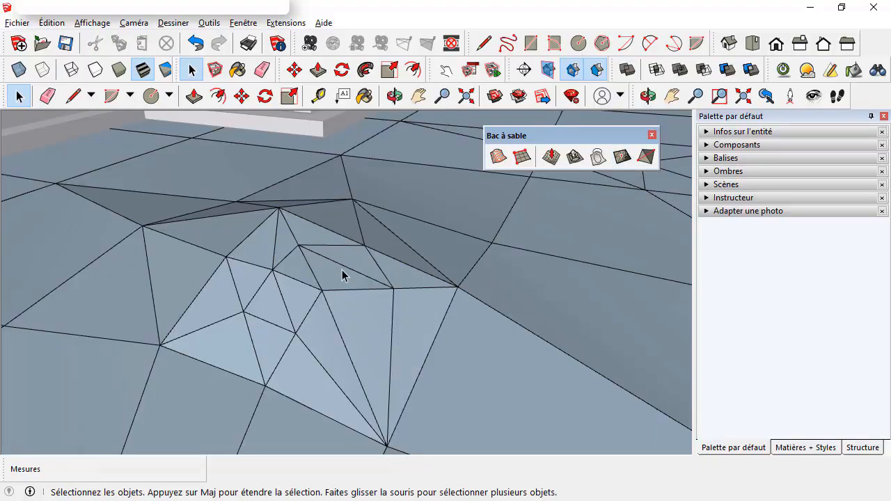
{"action": "left_click", "coordinate": [373, 286]}
{"action": "left_click", "coordinate": [622, 156]}
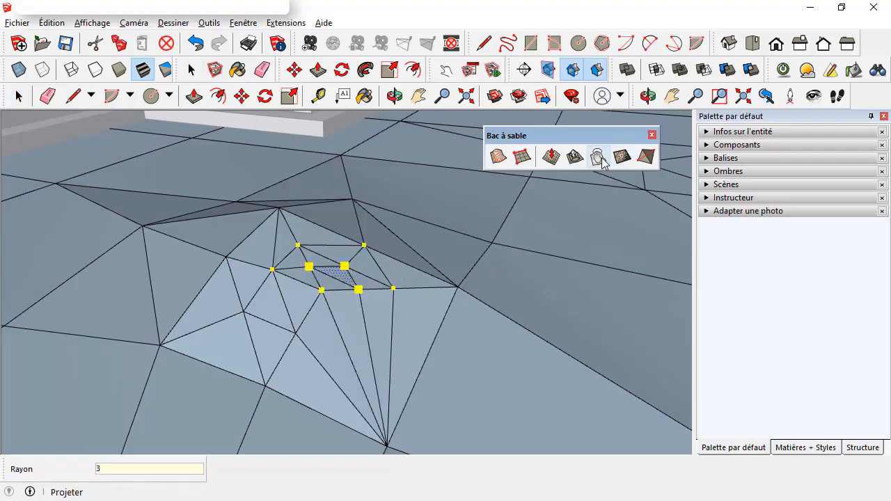
- Lower the refined faces on the mound's slope by about 0.15 m using Smoove with a 0.5 m radius
{"action": "left_click", "coordinate": [550, 157]}
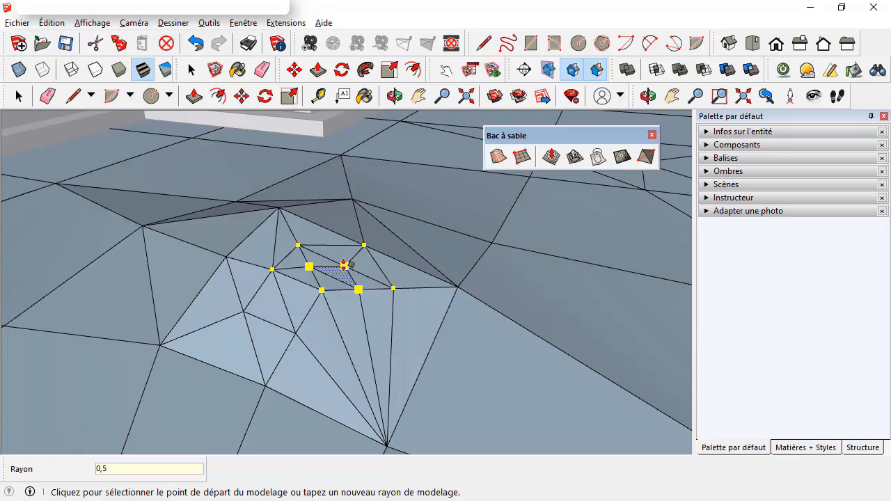
{"action": "left_click", "coordinate": [346, 265]}
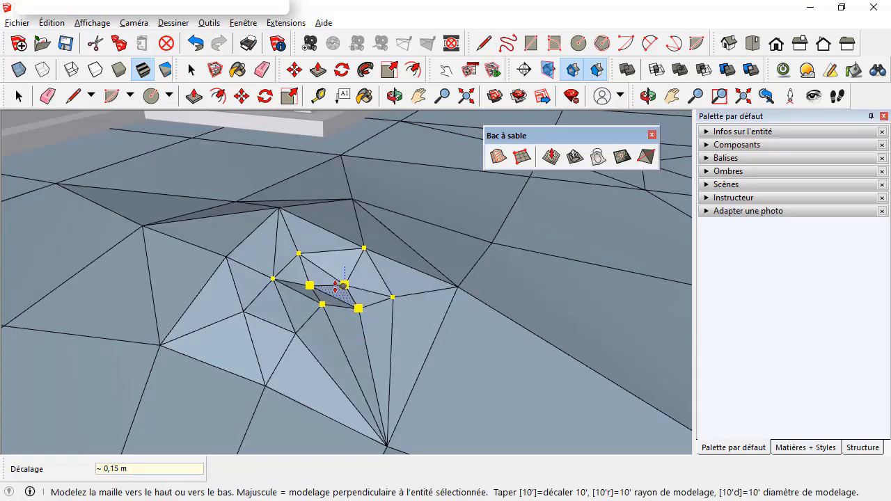
{"action": "left_click", "coordinate": [344, 286]}
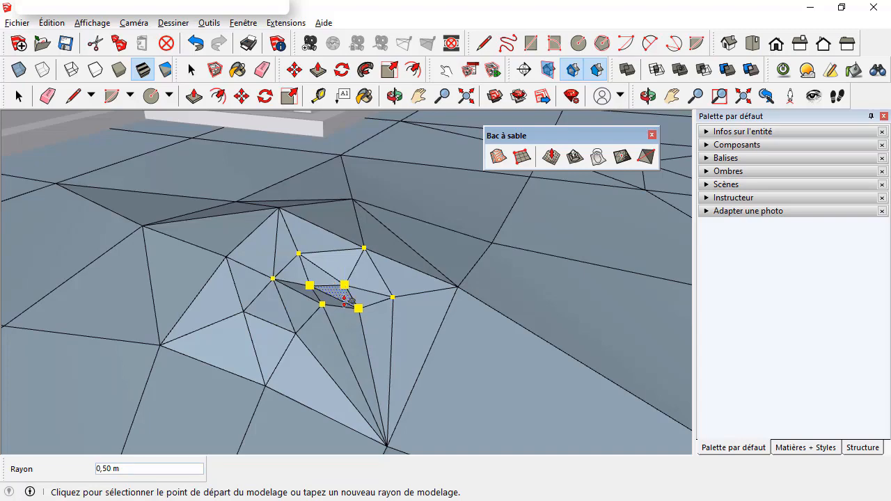
{"action": "middle_click_drag", "start_coordinate": [394, 293], "coordinate": [499, 273]}
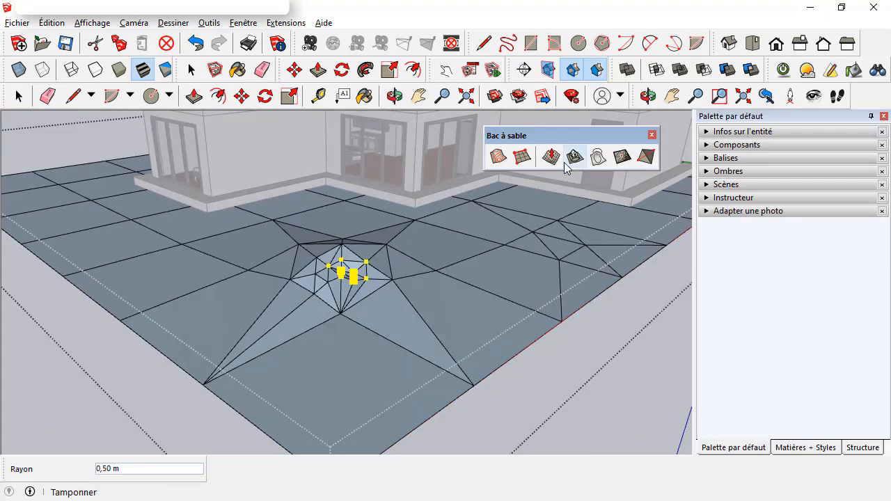